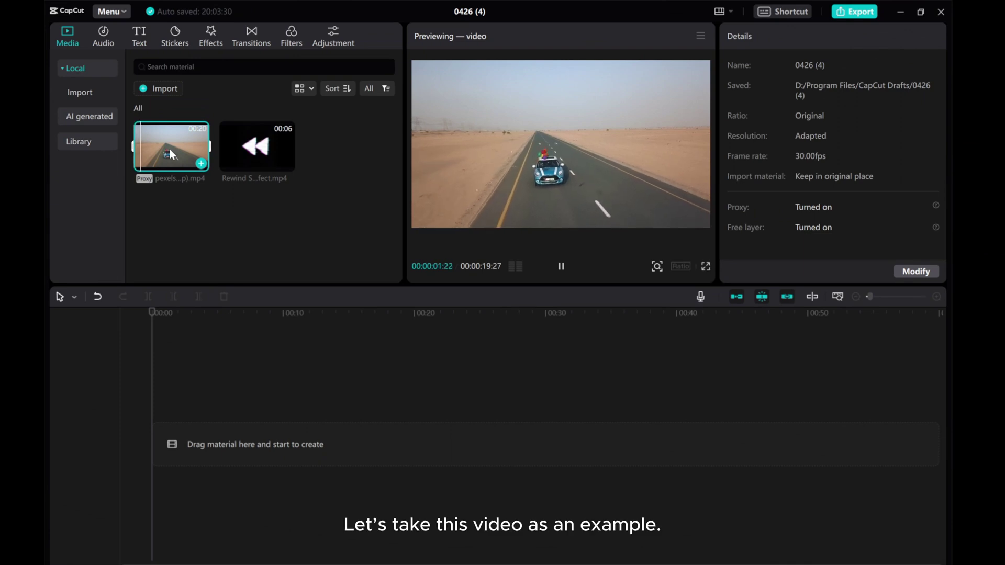
Place the desert car clip on the timeline and paste a duplicate directly after it
left_click_drag(170, 163, 161, 448)
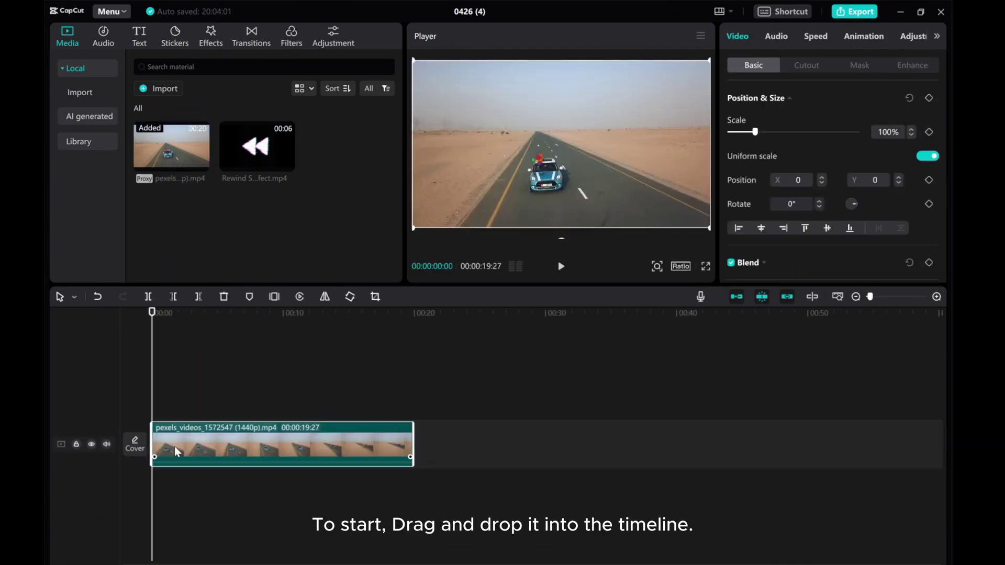
right_click(202, 442)
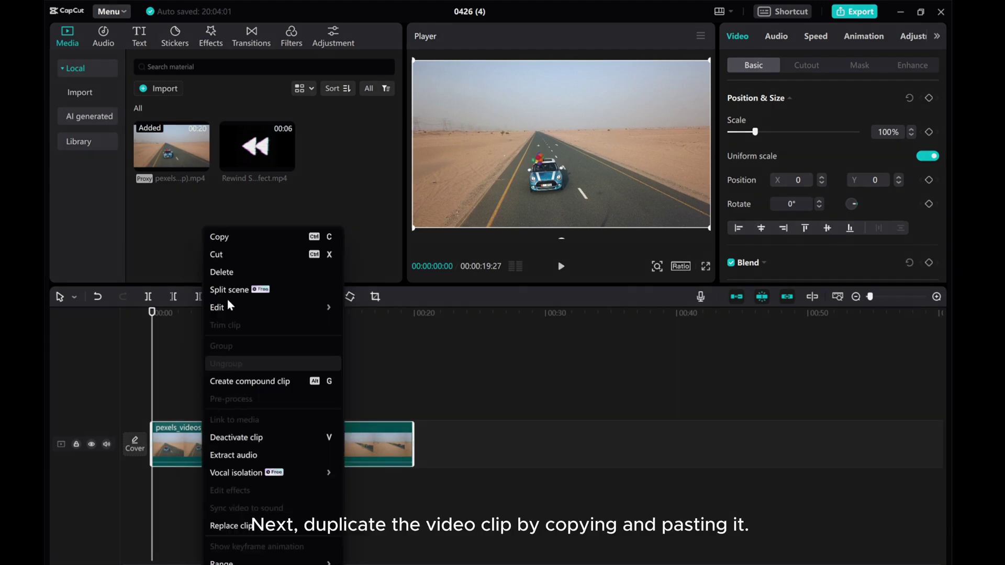
left_click(226, 235)
right_click(442, 445)
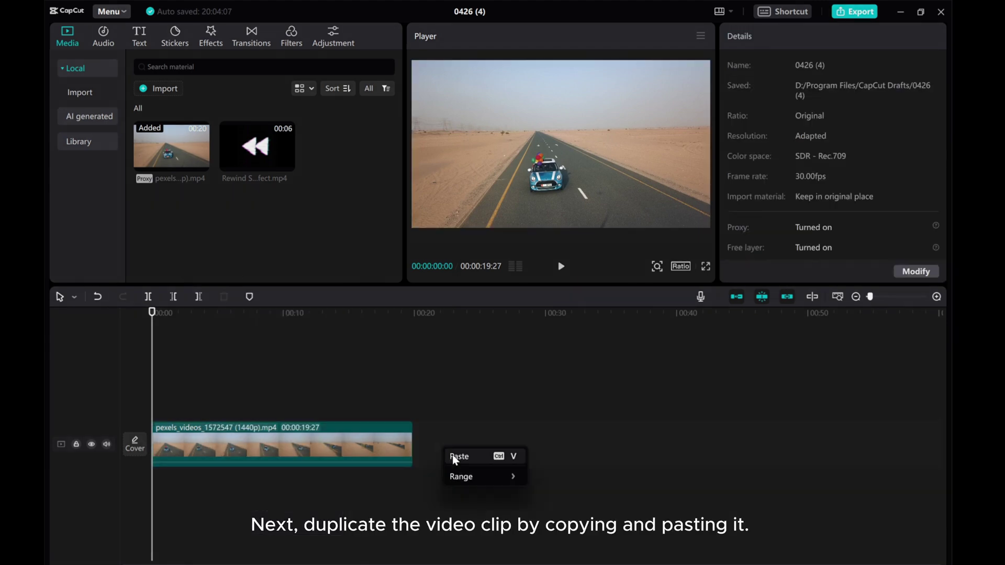
left_click(452, 456)
left_click_drag(228, 395, 488, 442)
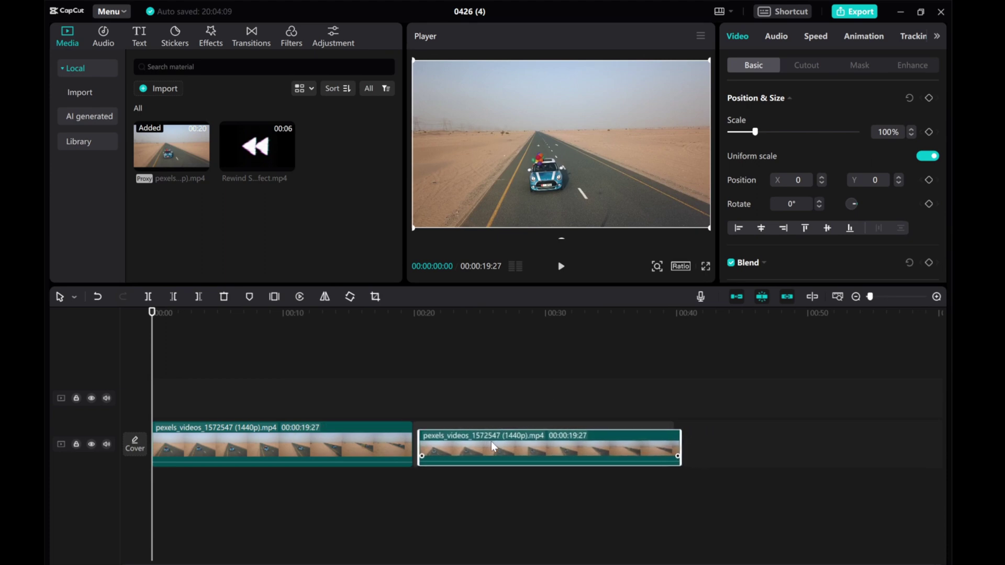
Reverse the second car clip, then zoom out and preview playback from its start
left_click(299, 296)
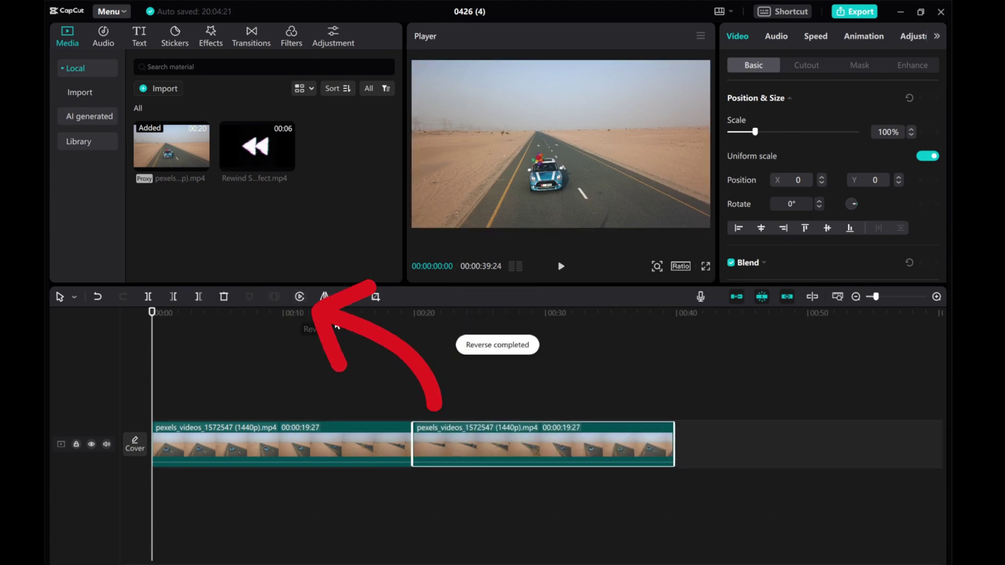
left_click(856, 296)
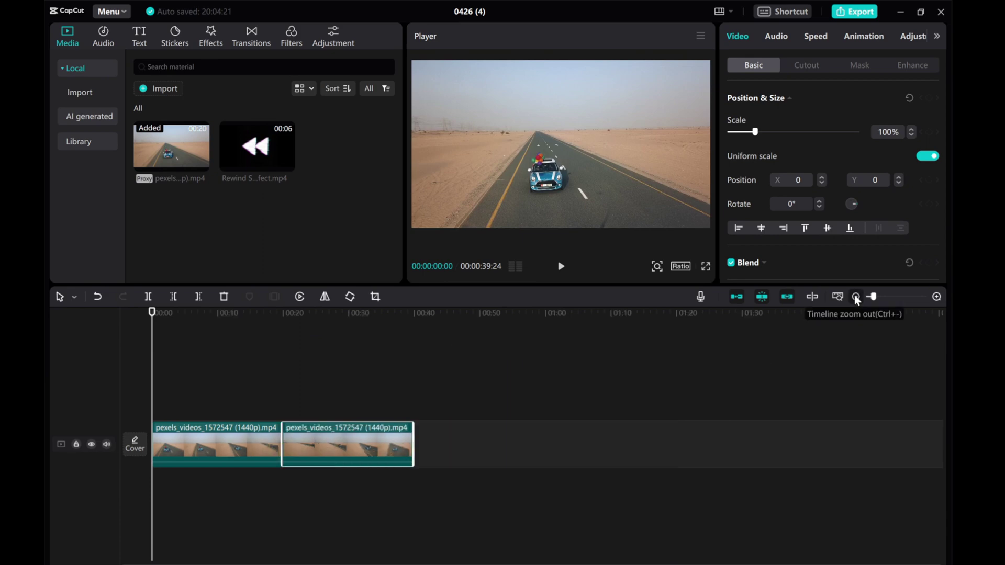
mouse_move(155, 363)
left_mouse_down()
mouse_move(282, 362)
mouse_move(245, 390)
left_mouse_up()
left_click(560, 267)
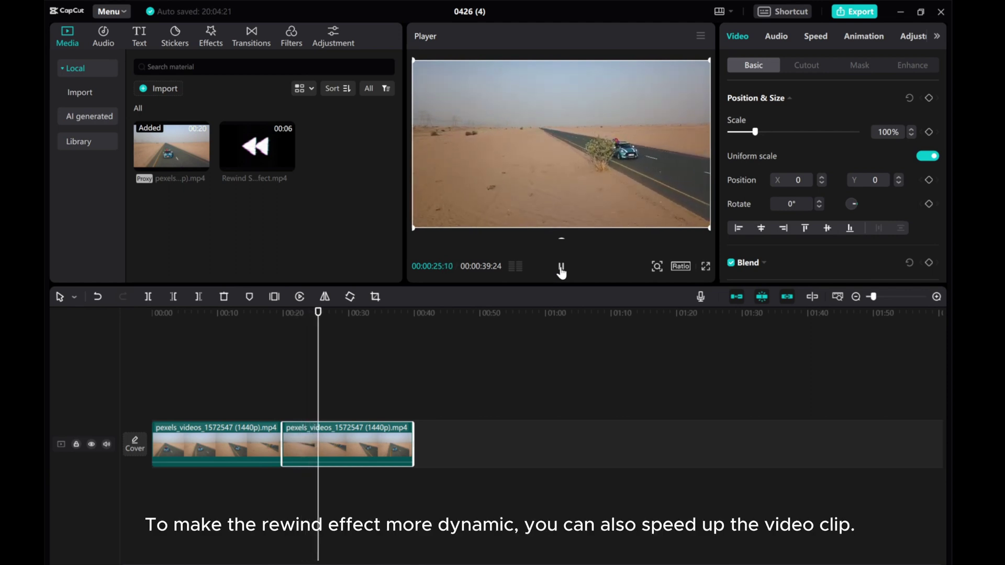
Set the reversed clip's speed to 4x, passing through 3x, and scrub back to review
left_click(817, 39)
double_click(916, 117)
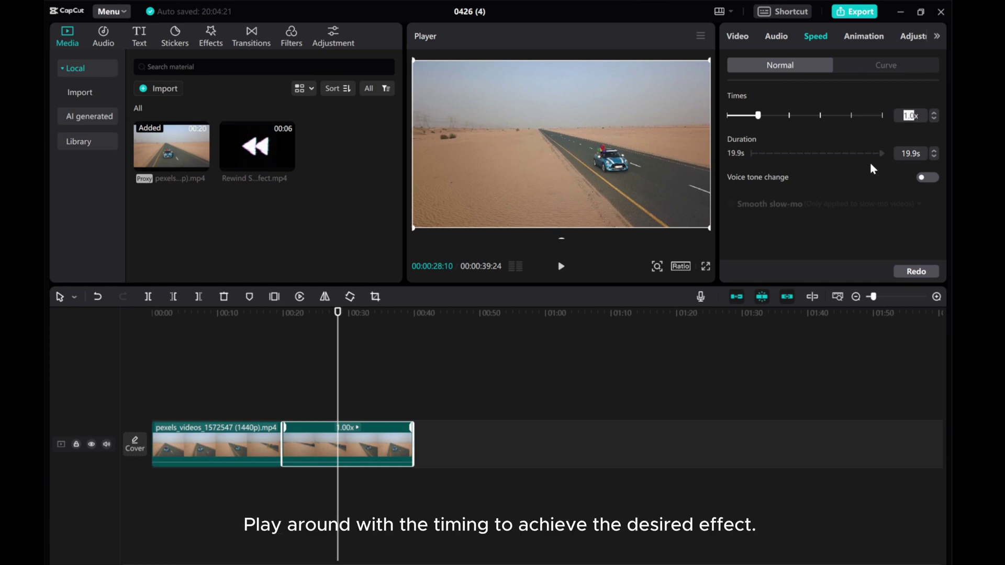
type("3x")
key("Return")
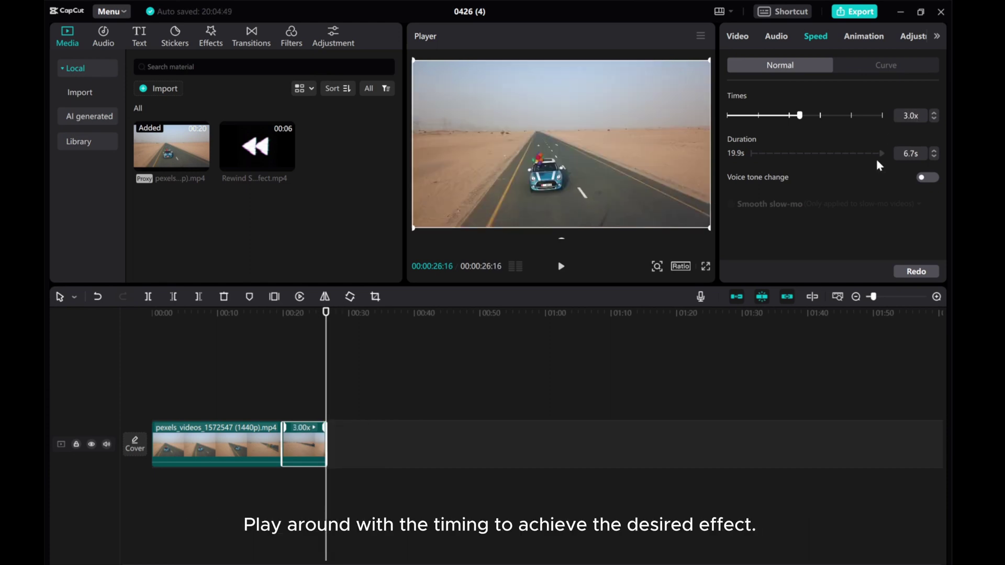
double_click(909, 115)
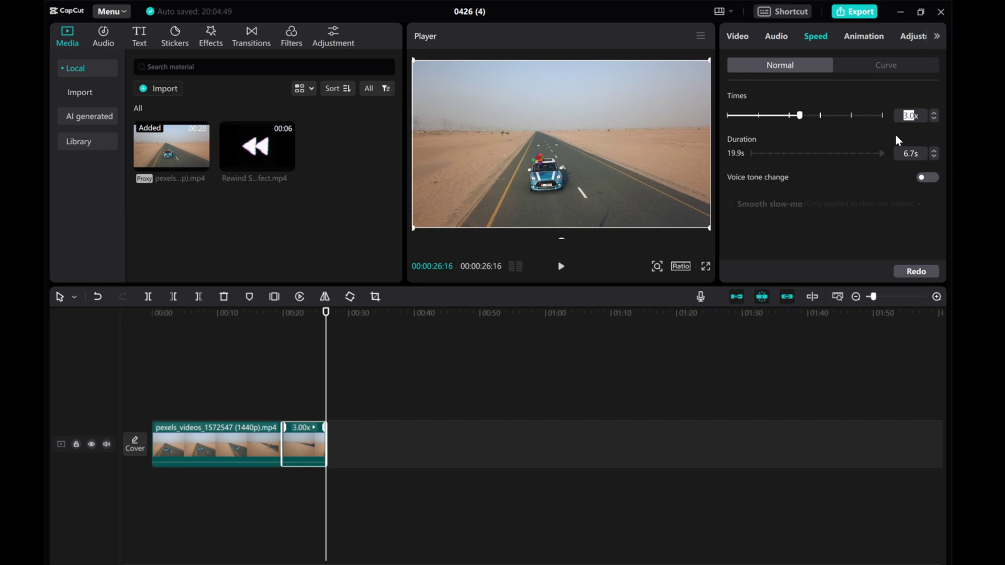
type("4x")
key("Return")
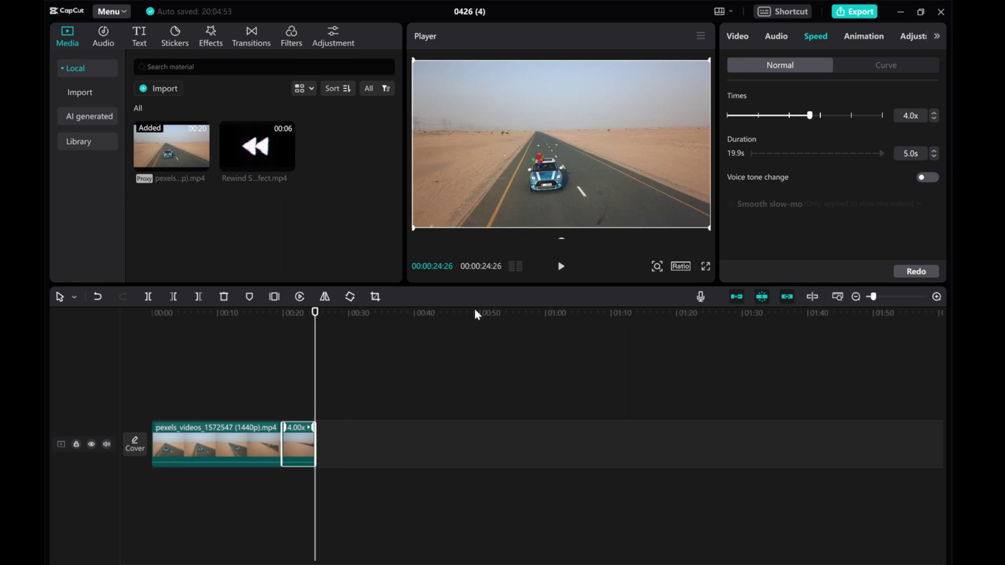
left_click_drag(317, 348, 270, 347)
Drop the Rewind Sound Effect clip above the reversed clip's start and trim it to match
left_click_drag(318, 352, 283, 363)
mouse_move(257, 146)
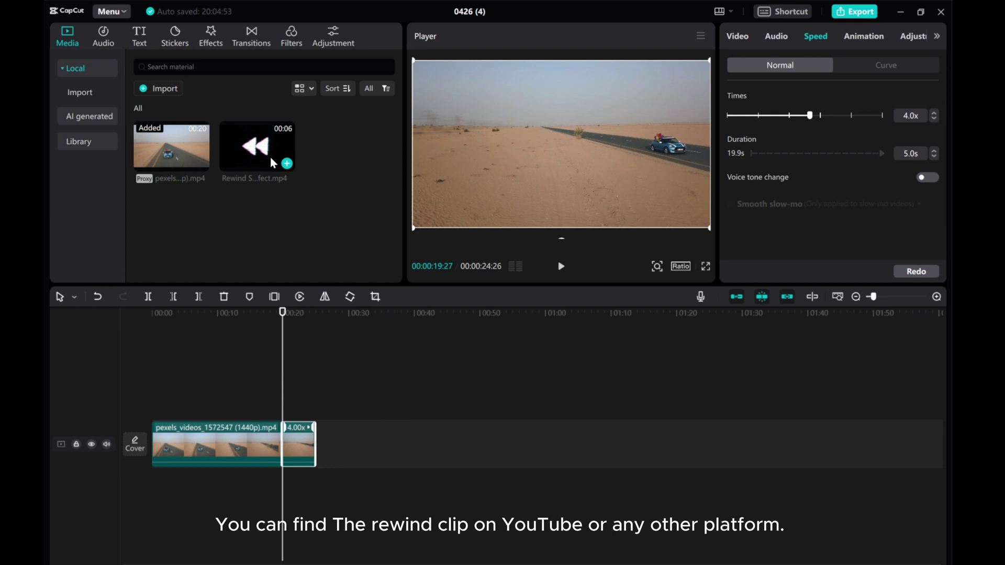
mouse_move(256, 156)
left_mouse_down()
mouse_move(292, 410)
mouse_move(285, 404)
left_mouse_up()
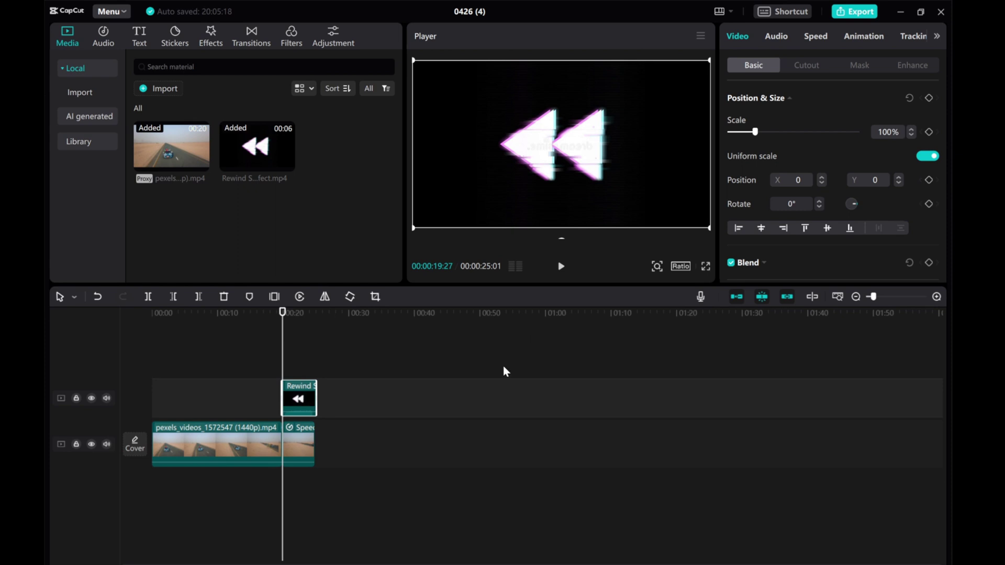
left_click(937, 297)
left_click_drag(482, 564, 503, 564)
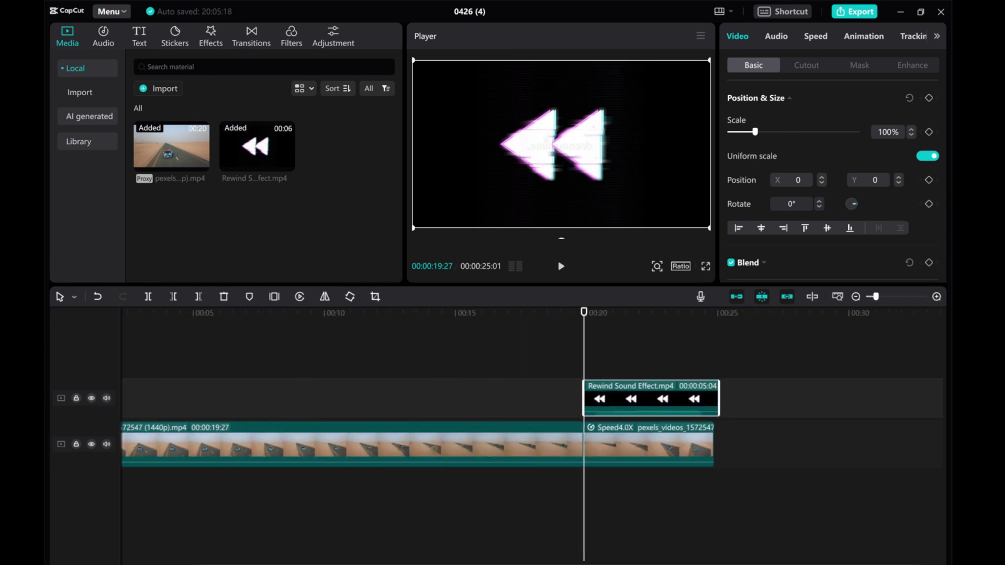
left_click_drag(691, 395, 691, 394)
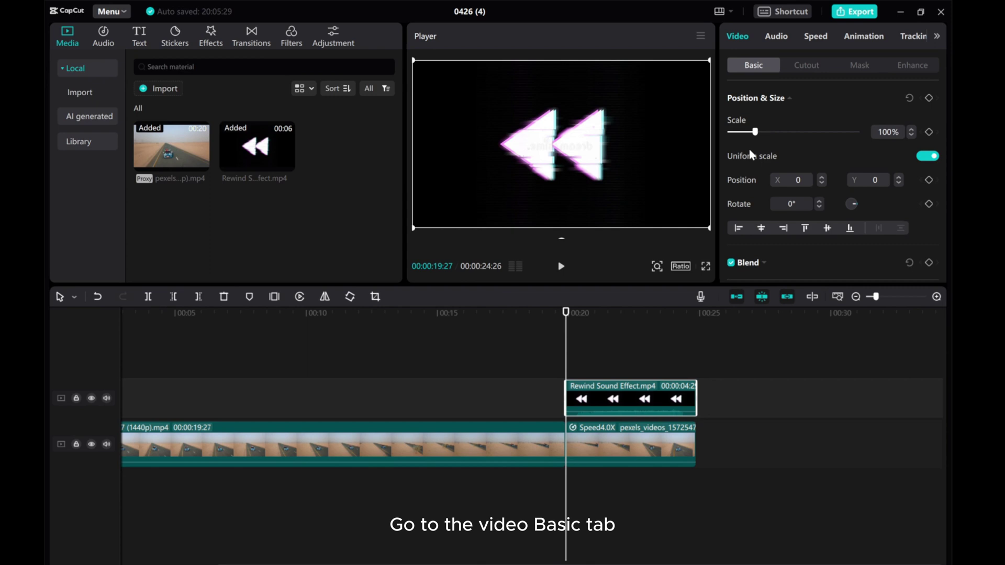
scroll(752, 155, "down", 1)
scroll(752, 154, "down", 1)
scroll(751, 155, "down", 1)
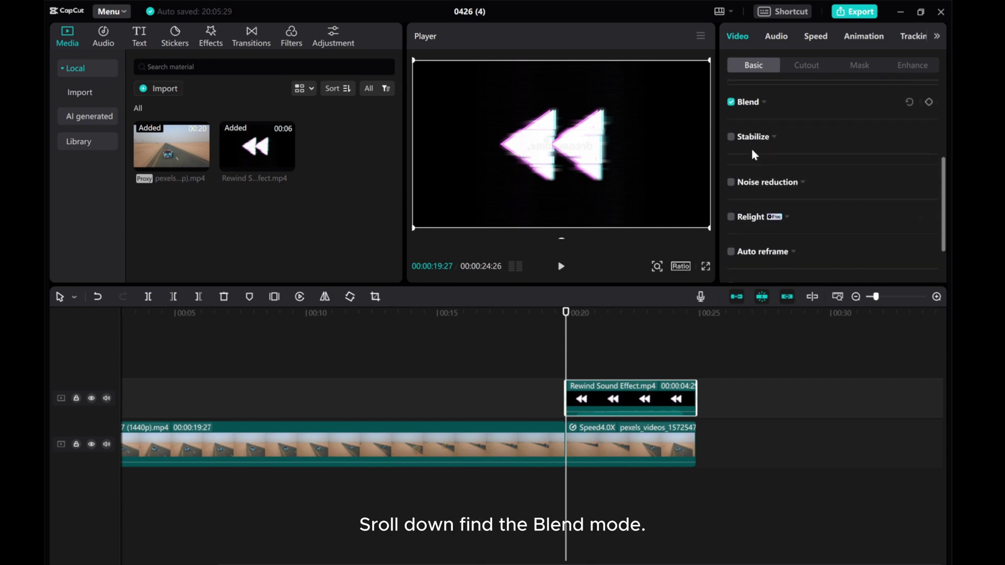
scroll(751, 155, "up", 1)
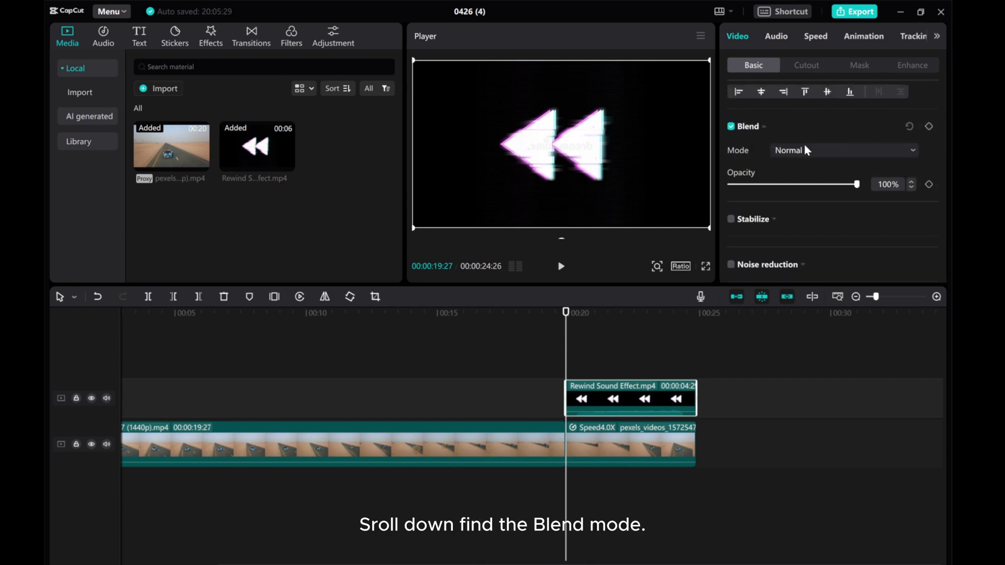
Set the overlay's blend mode to Screen after briefly trying Brighten, then play to check
left_click(807, 159)
left_click(802, 207)
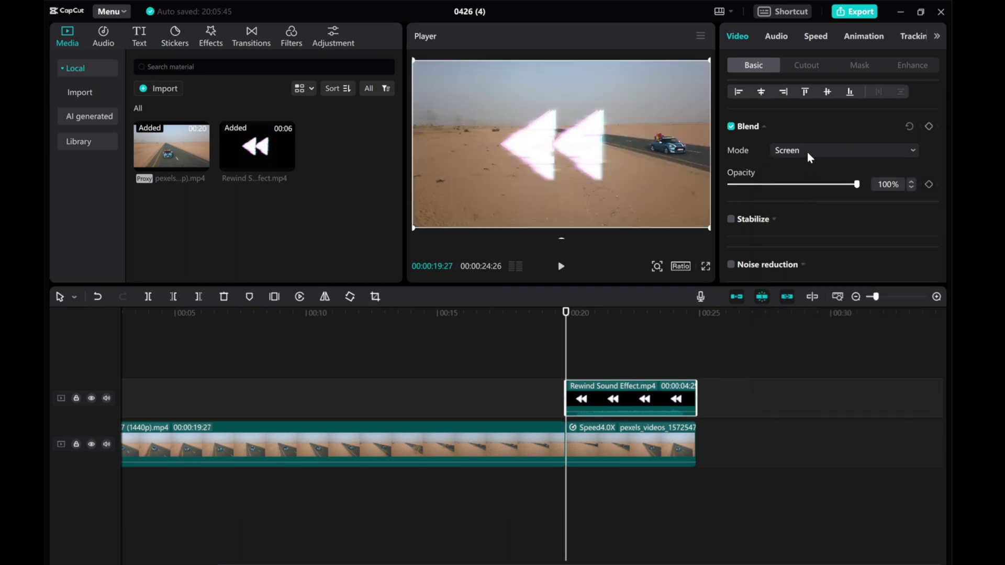
left_click(807, 153)
left_click(806, 191)
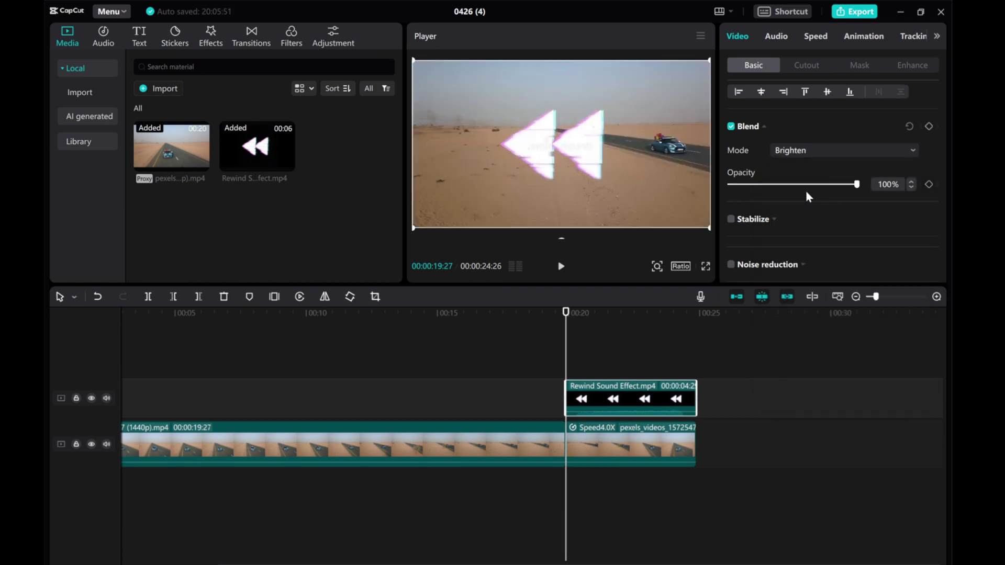
left_click(801, 152)
left_click(800, 205)
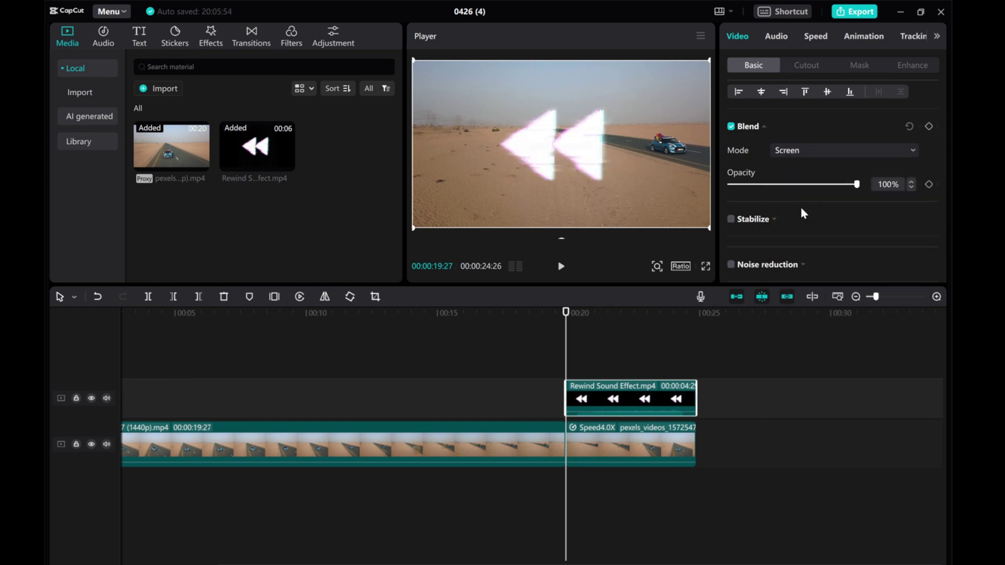
left_click(561, 269)
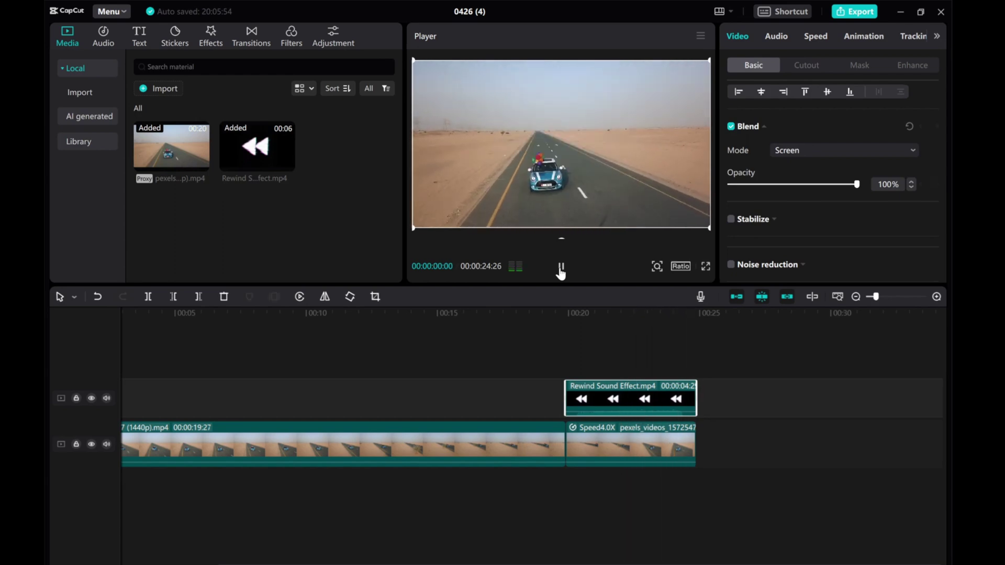
left_click(561, 269)
left_click(849, 297)
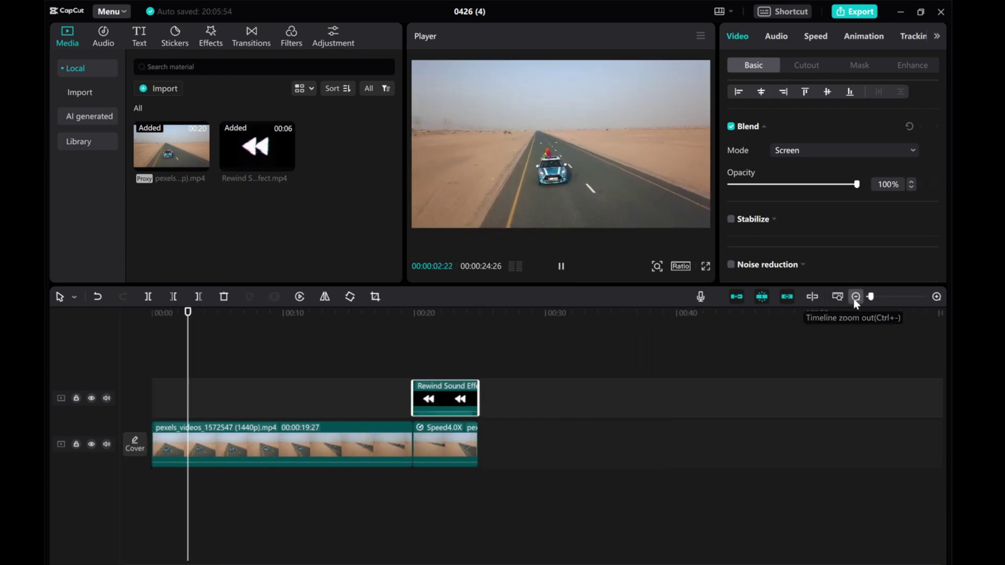
left_click(412, 370)
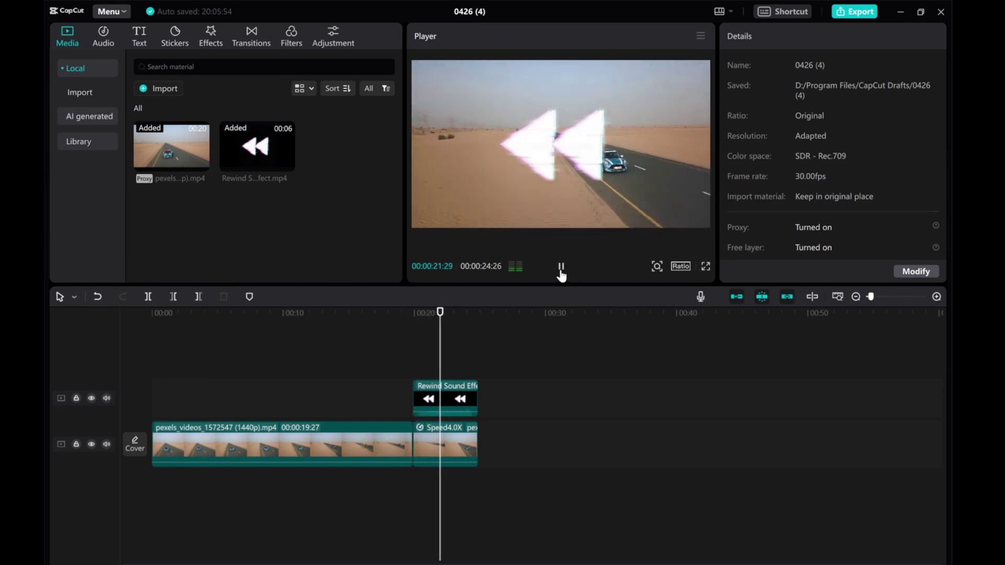
left_click(560, 269)
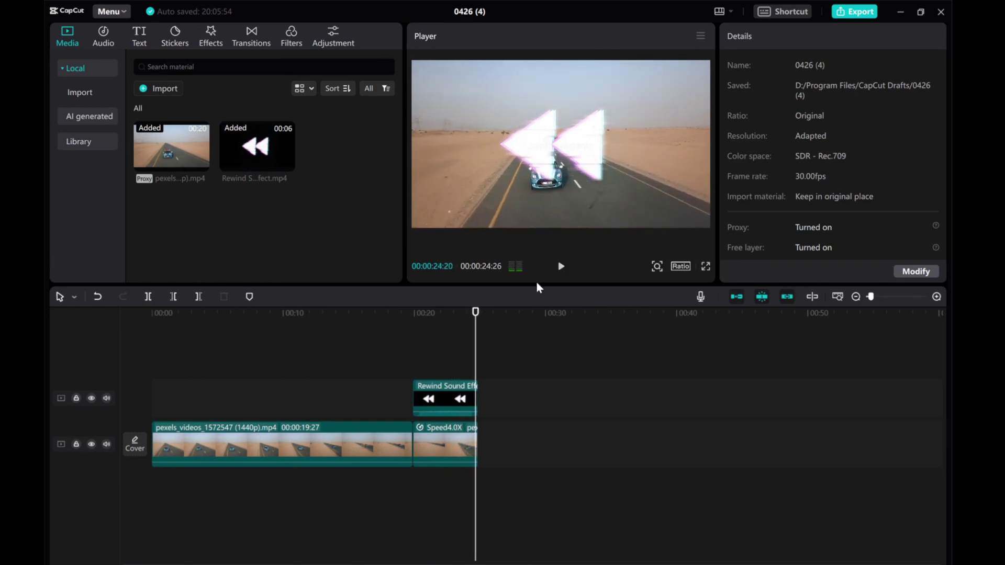
left_click(434, 342)
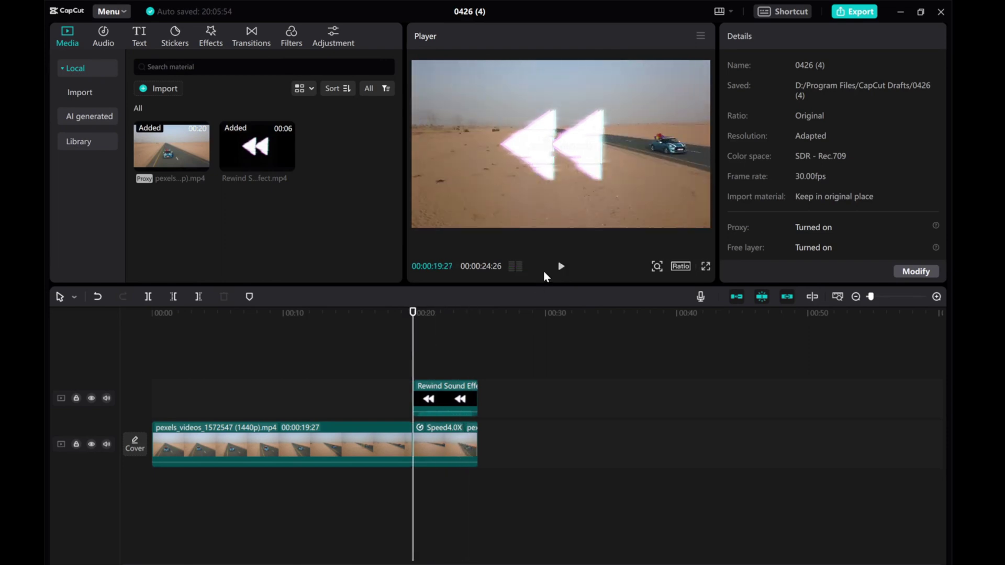
left_click(561, 267)
Pause playback and scale the rewind arrows overlay down to about half size
left_click(559, 270)
left_click(566, 157)
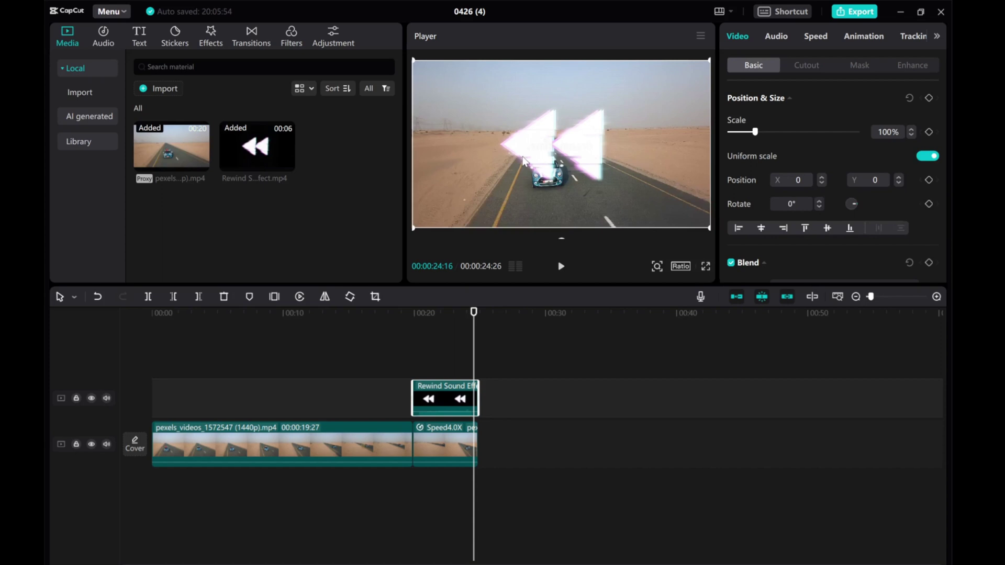
left_click_drag(710, 227, 629, 174)
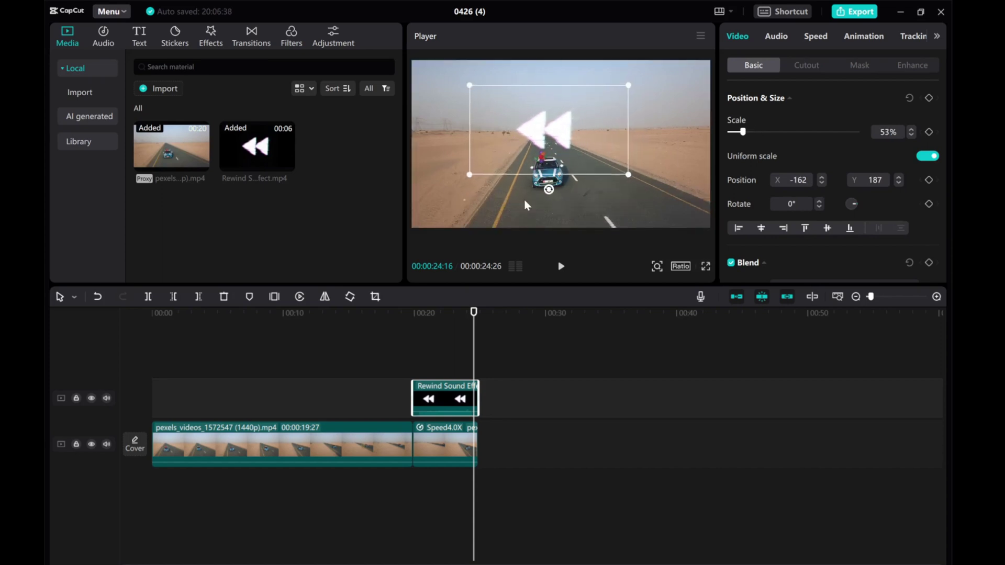
Move the arrows into the frame's top-right corner and preview the rewind section
key("Up")
left_click(437, 338)
left_click_drag(551, 137, 652, 98)
left_click(417, 347)
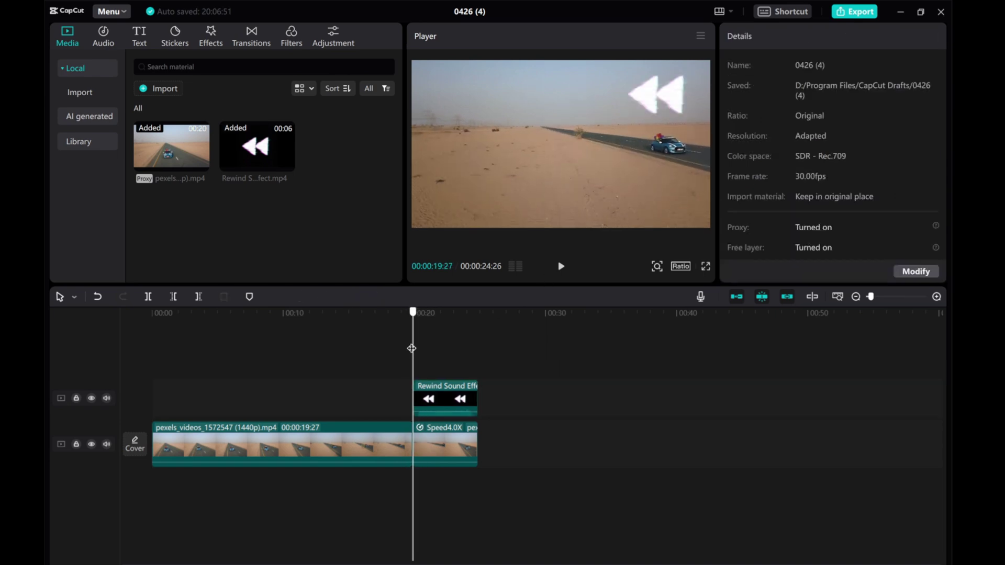